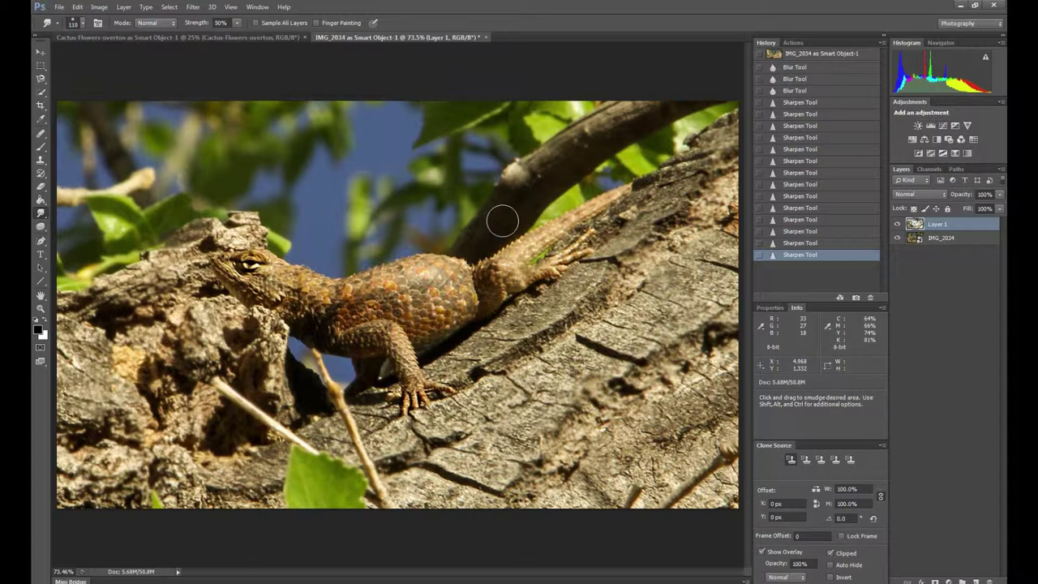
Switch to the Cactus-Flowers-overton document.
{"action": "left_click", "coordinate": [243, 39]}
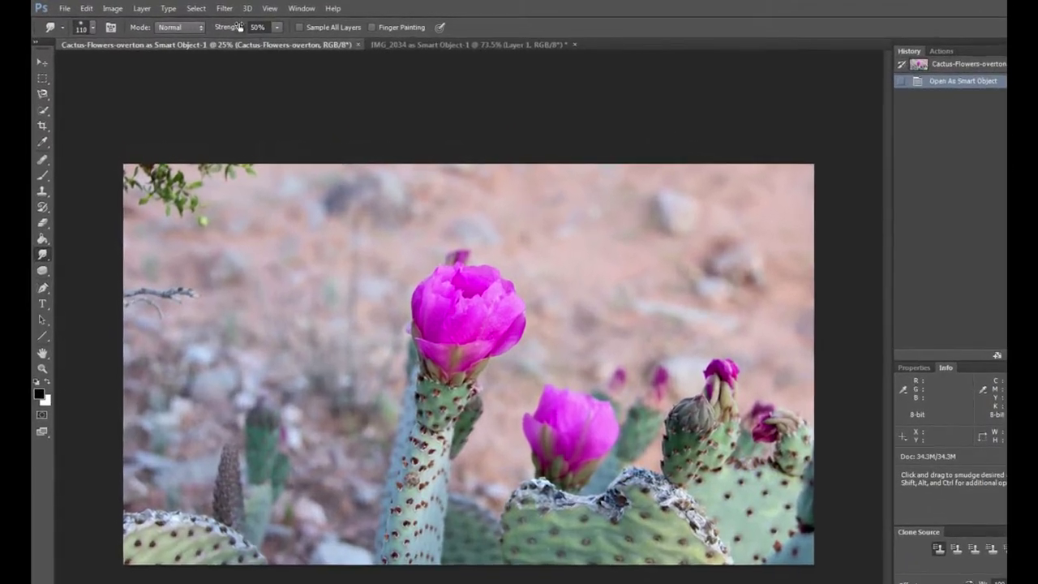
Launch Filter > Blur Gallery on the cactus flower photo.
{"action": "left_click", "coordinate": [194, 6]}
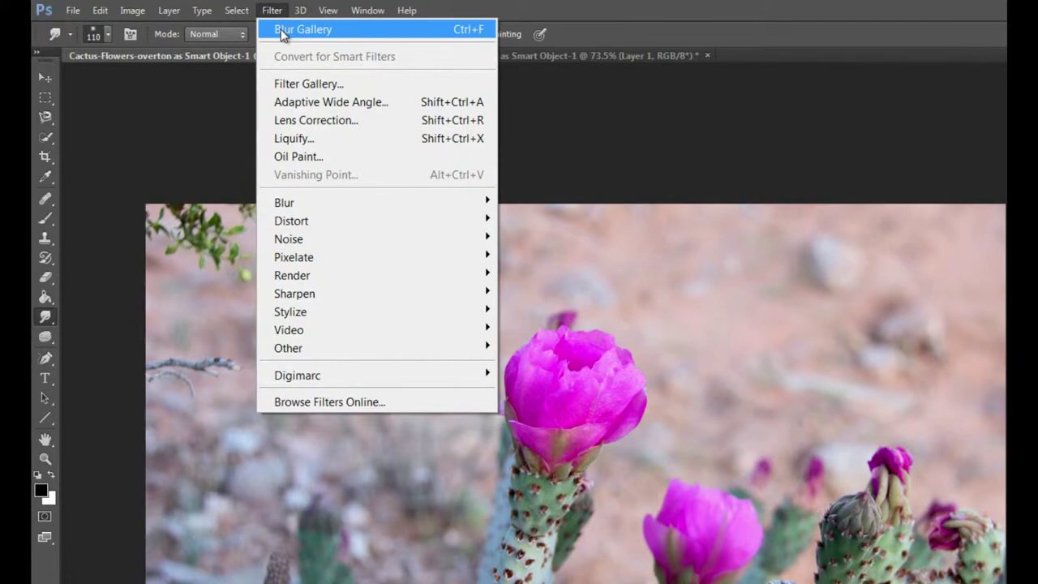
{"action": "left_click", "coordinate": [468, 32]}
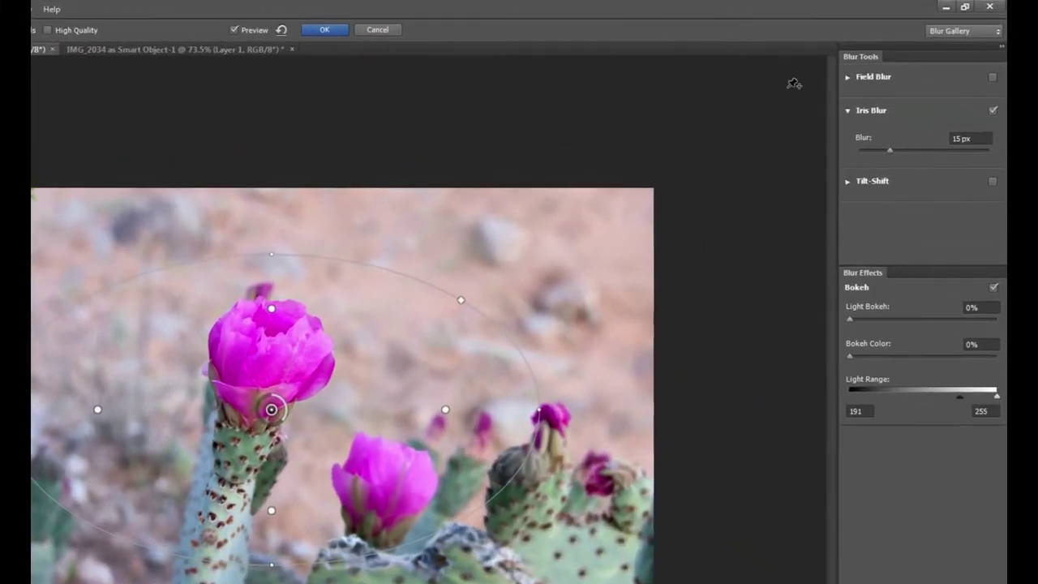
Enable Field Blur, disable and collapse Iris Blur, and expand the Field Blur settings.
{"action": "left_click", "coordinate": [962, 32]}
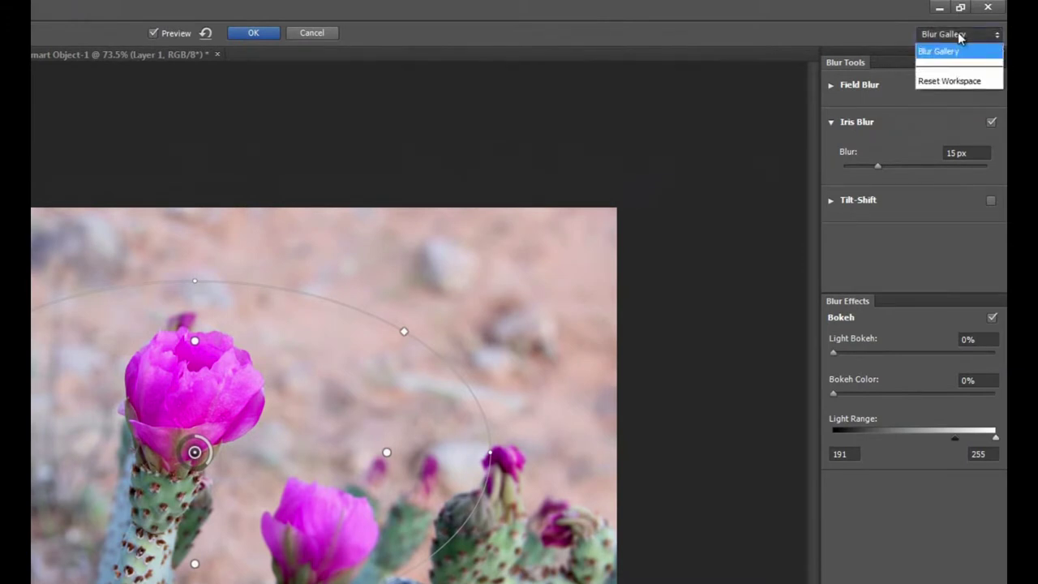
{"action": "left_click", "coordinate": [960, 37]}
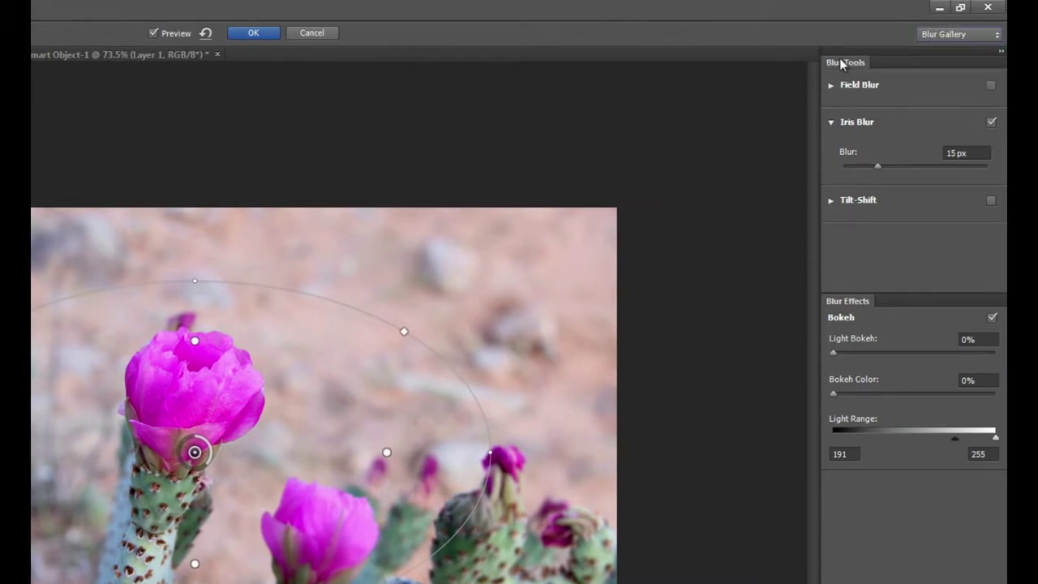
{"action": "left_click", "coordinate": [834, 90]}
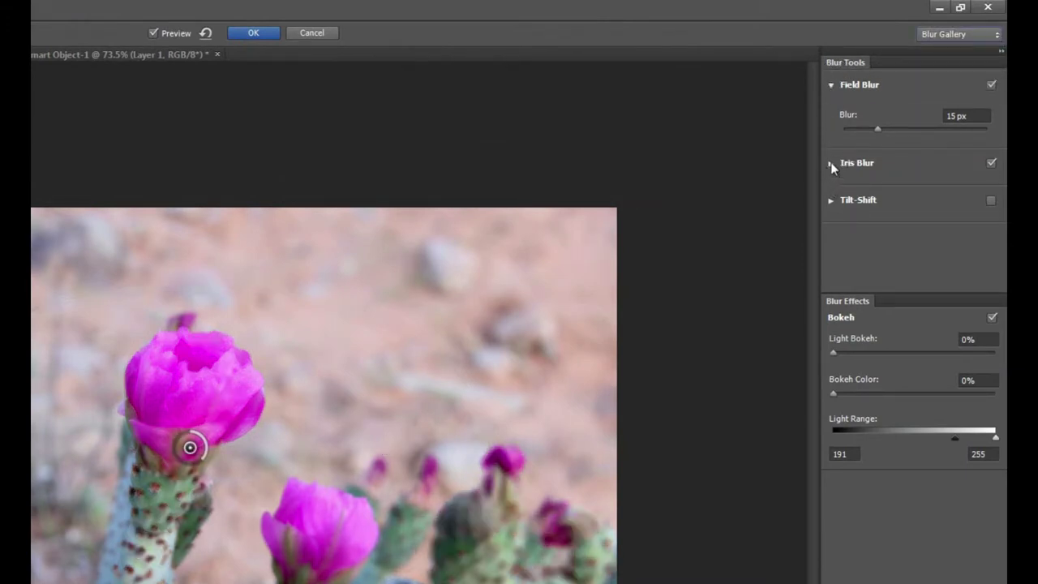
{"action": "left_click", "coordinate": [827, 166]}
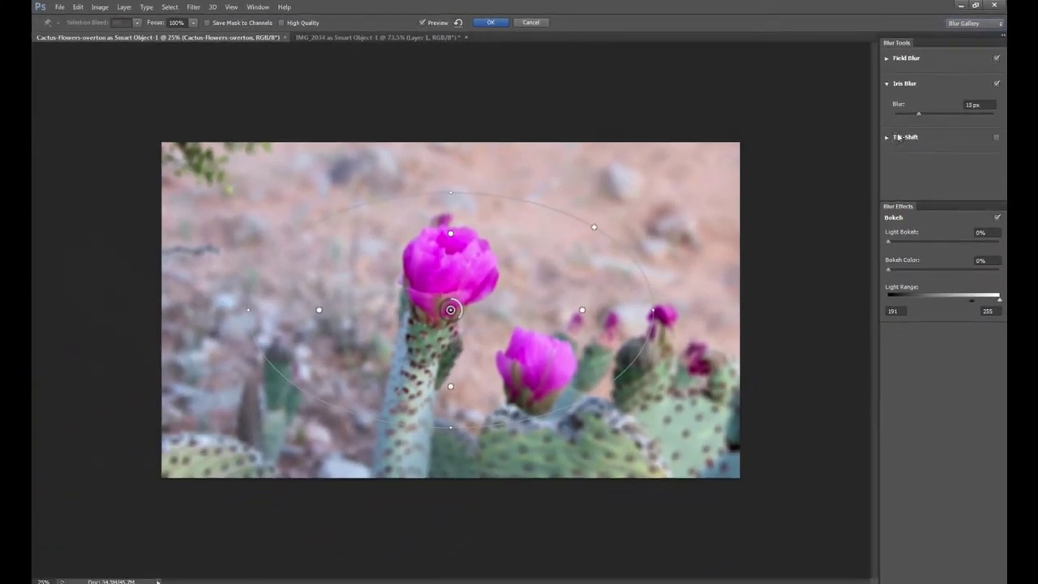
{"action": "left_click", "coordinate": [997, 84]}
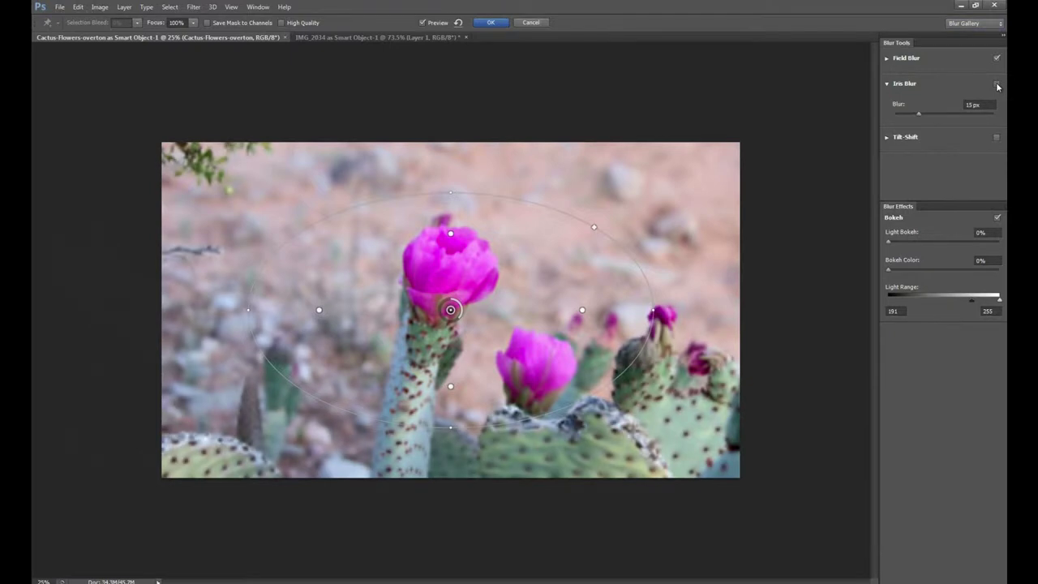
{"action": "left_click", "coordinate": [887, 84]}
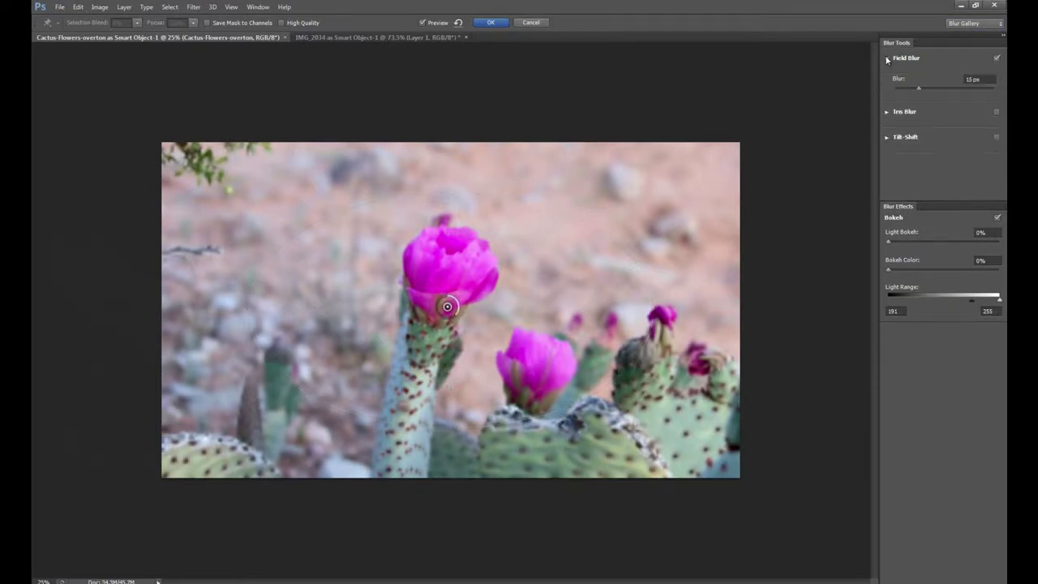
{"action": "left_click", "coordinate": [887, 59]}
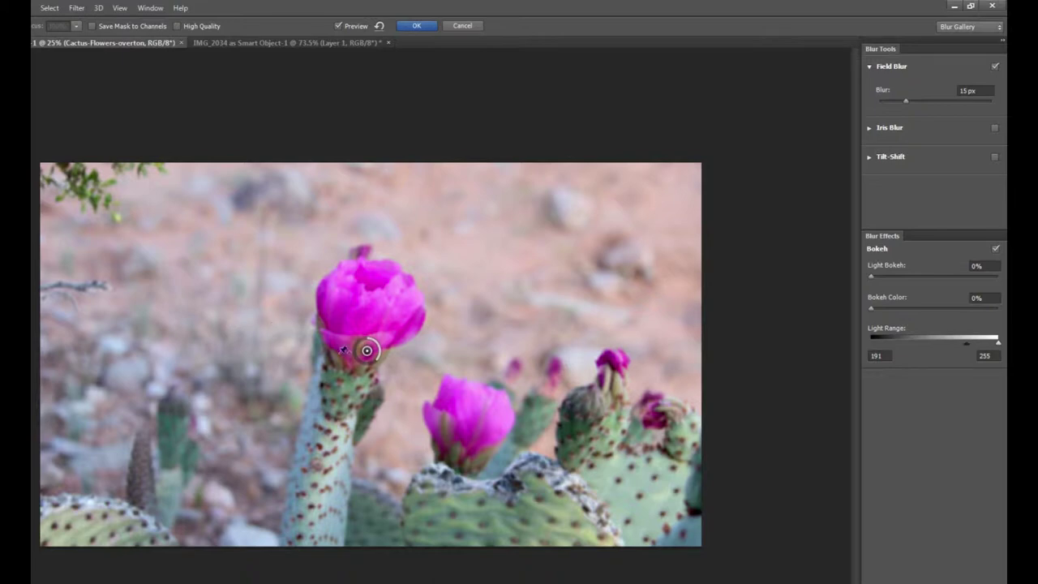
Set the Field Blur ring to 9 px and move its pin up-left of the main bloom.
{"action": "mouse_move", "coordinate": [379, 358]}
{"action": "left_mouse_down"}
{"action": "mouse_move", "coordinate": [368, 366]}
{"action": "mouse_move", "coordinate": [347, 352]}
{"action": "mouse_move", "coordinate": [369, 344]}
{"action": "mouse_move", "coordinate": [374, 361]}
{"action": "mouse_move", "coordinate": [379, 347]}
{"action": "left_mouse_up"}
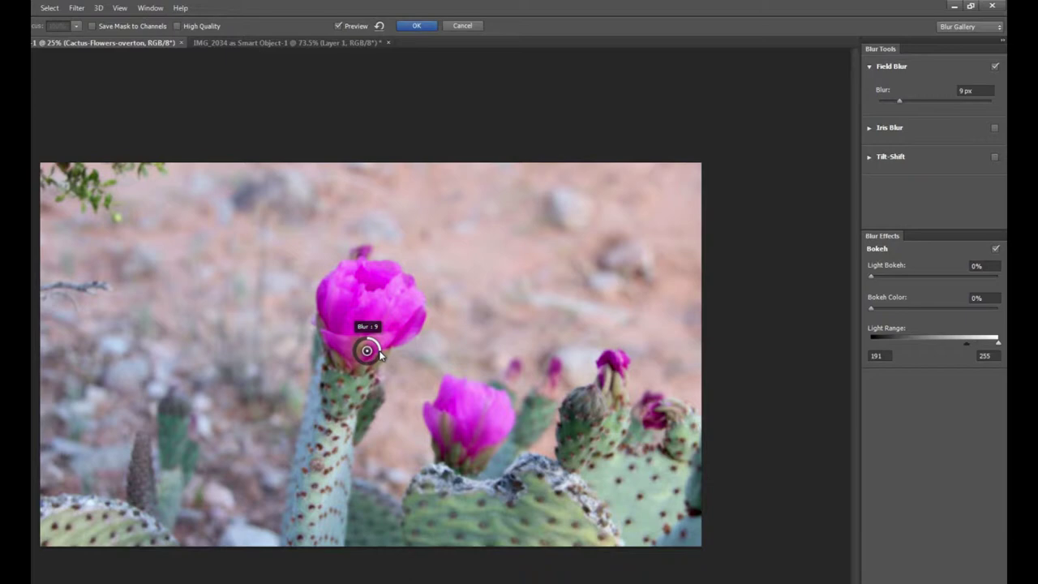
{"action": "left_click_drag", "start_coordinate": [379, 352], "coordinate": [382, 348]}
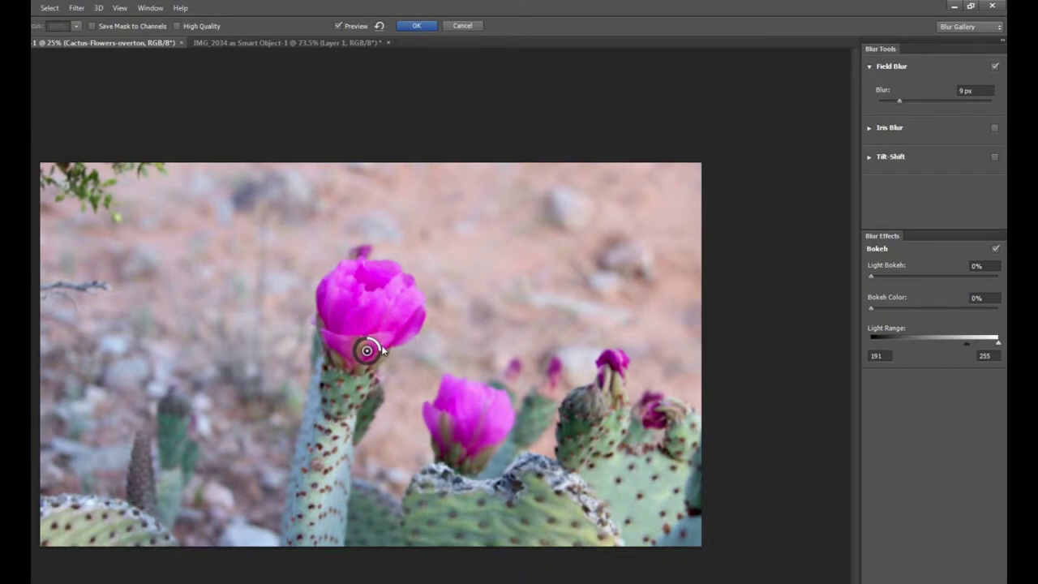
{"action": "left_click_drag", "start_coordinate": [382, 344], "coordinate": [289, 214]}
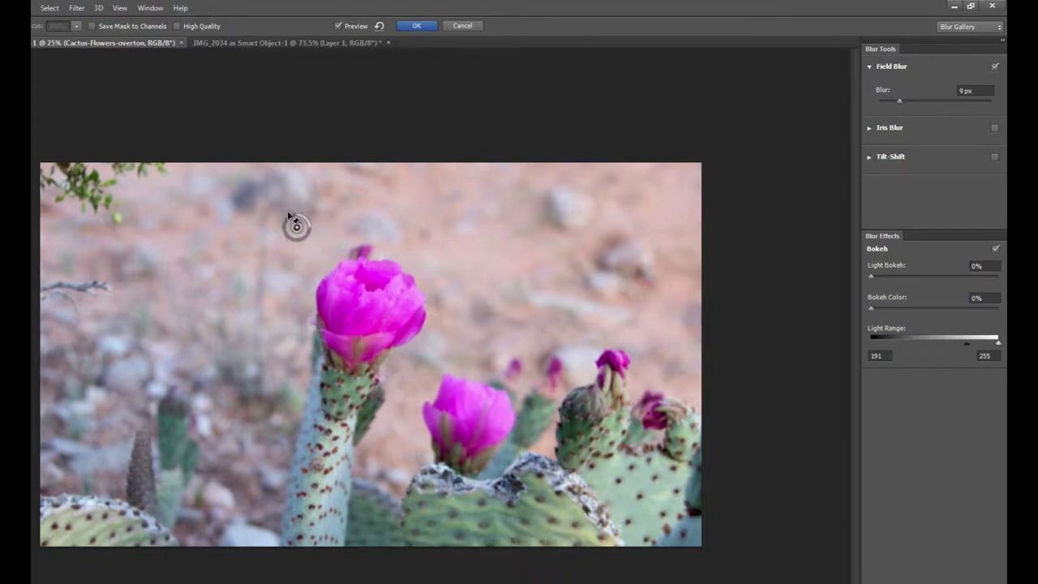
Add six background Field Blur pins and a 0 px blur pin on the central pink bloom.
{"action": "left_click", "coordinate": [214, 272]}
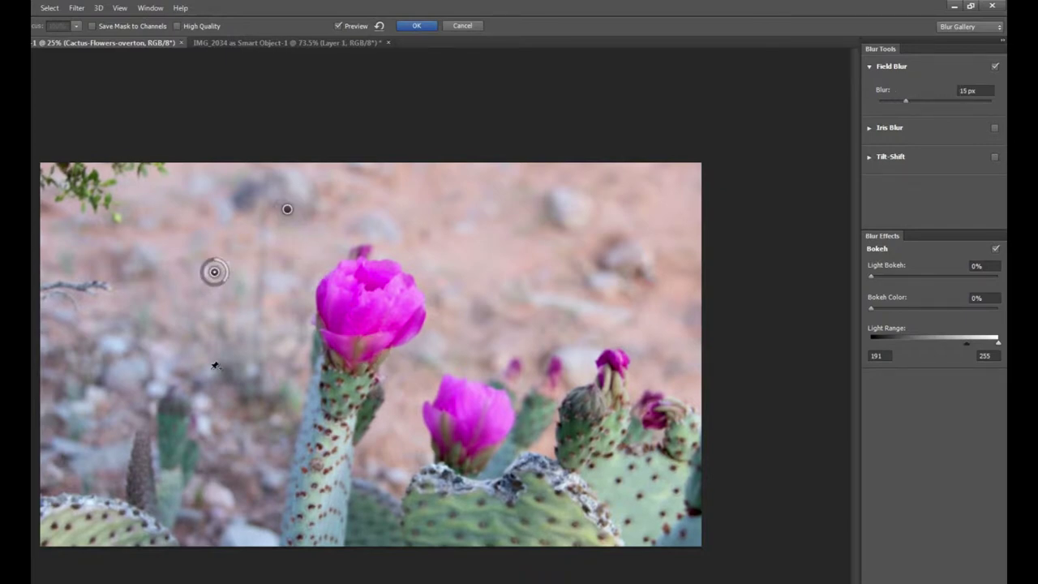
{"action": "left_click", "coordinate": [210, 367]}
{"action": "left_click", "coordinate": [294, 449]}
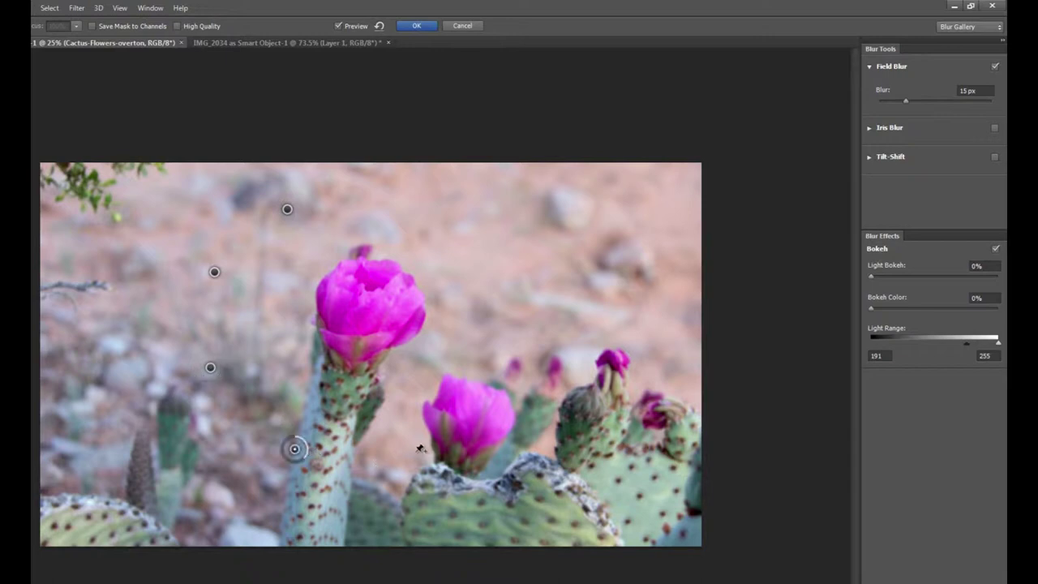
{"action": "left_click", "coordinate": [433, 451]}
{"action": "left_click", "coordinate": [521, 348]}
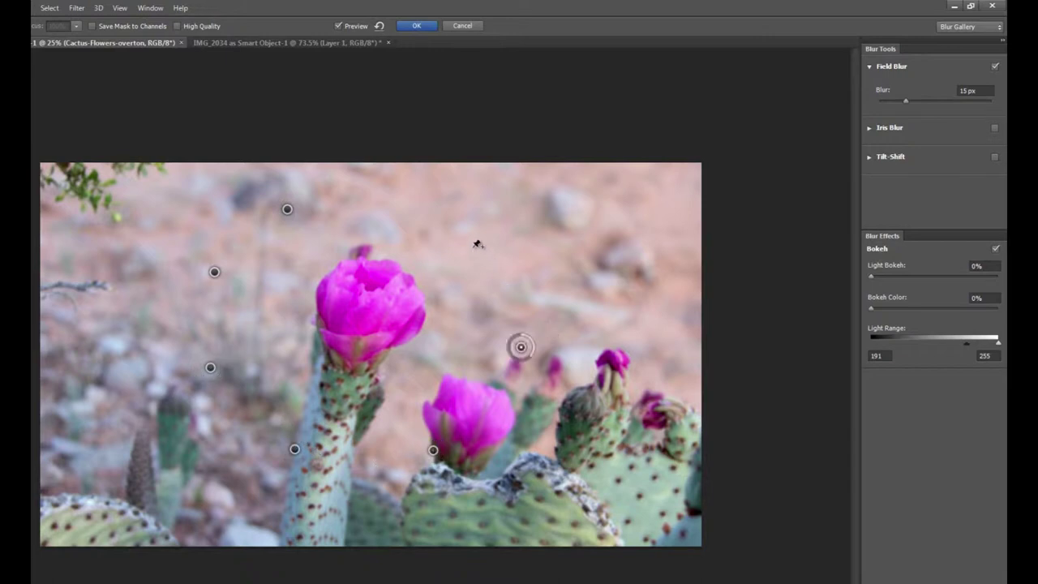
{"action": "left_click", "coordinate": [455, 232]}
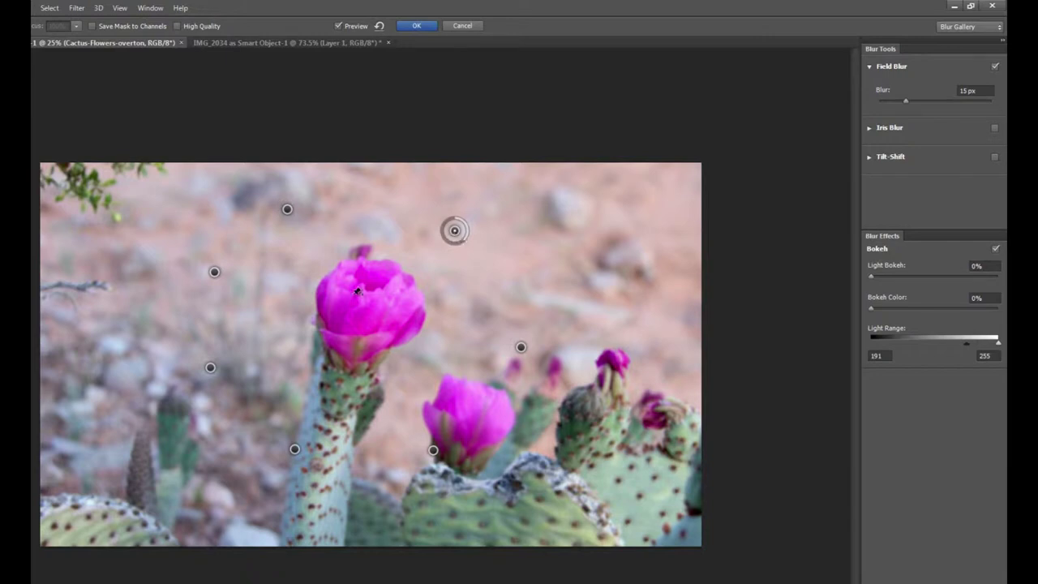
{"action": "left_click", "coordinate": [363, 300]}
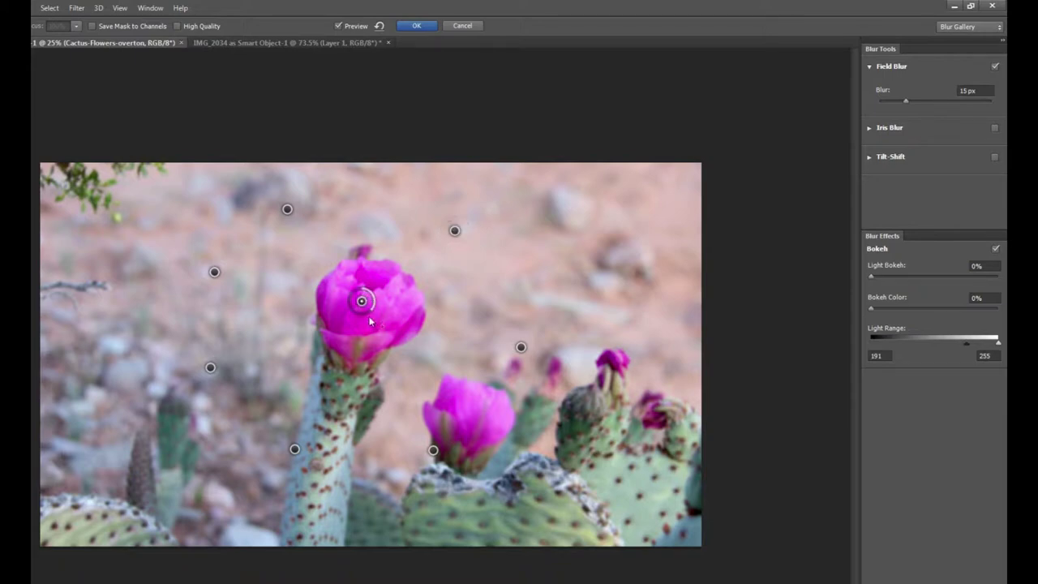
{"action": "left_click_drag", "start_coordinate": [371, 312], "coordinate": [364, 288]}
Reposition the outer pins, raise the lower-left one to 60 px, then switch Field Blur off.
{"action": "left_click_drag", "start_coordinate": [294, 453], "coordinate": [276, 460]}
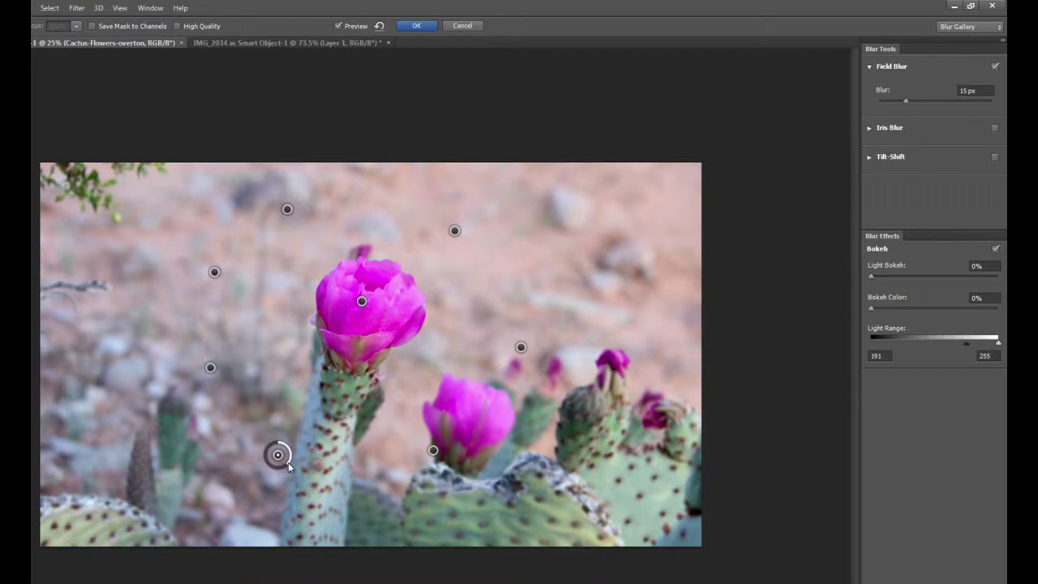
{"action": "left_click_drag", "start_coordinate": [288, 462], "coordinate": [201, 436]}
{"action": "left_click", "coordinate": [210, 368]}
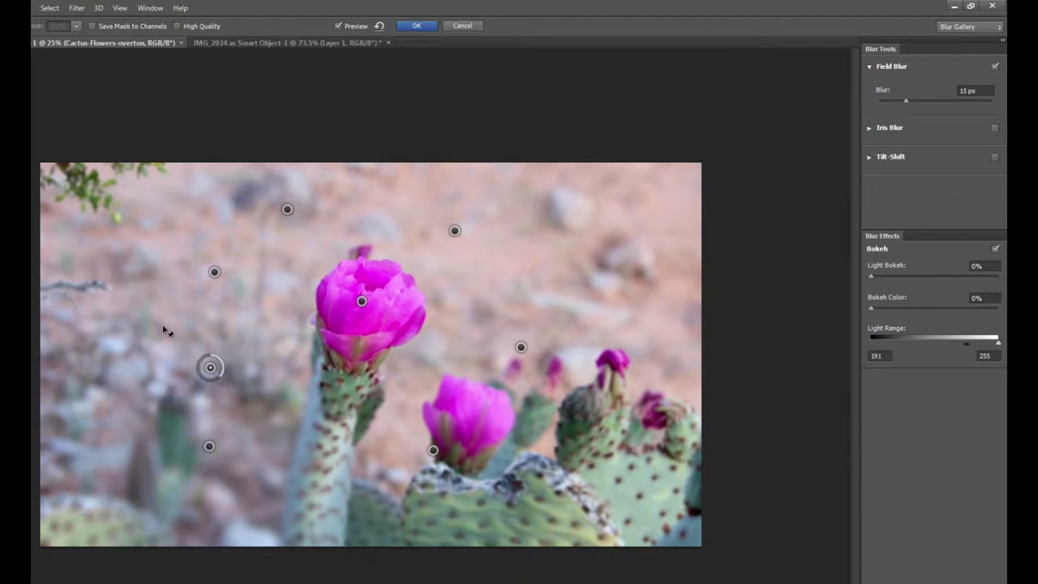
{"action": "left_click_drag", "start_coordinate": [165, 330], "coordinate": [157, 324]}
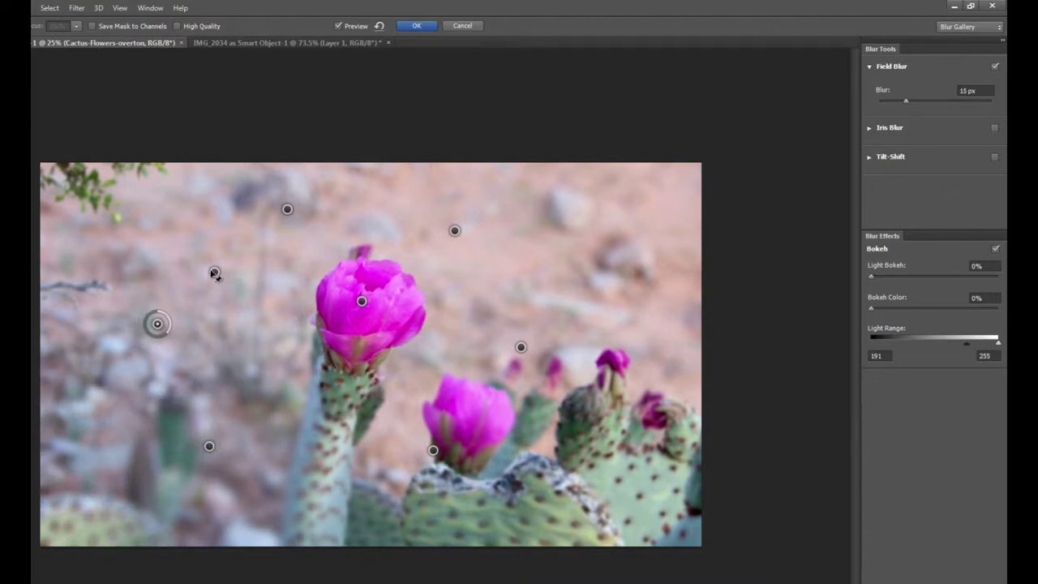
{"action": "left_click_drag", "start_coordinate": [214, 275], "coordinate": [142, 214]}
{"action": "left_click_drag", "start_coordinate": [433, 453], "coordinate": [474, 460]}
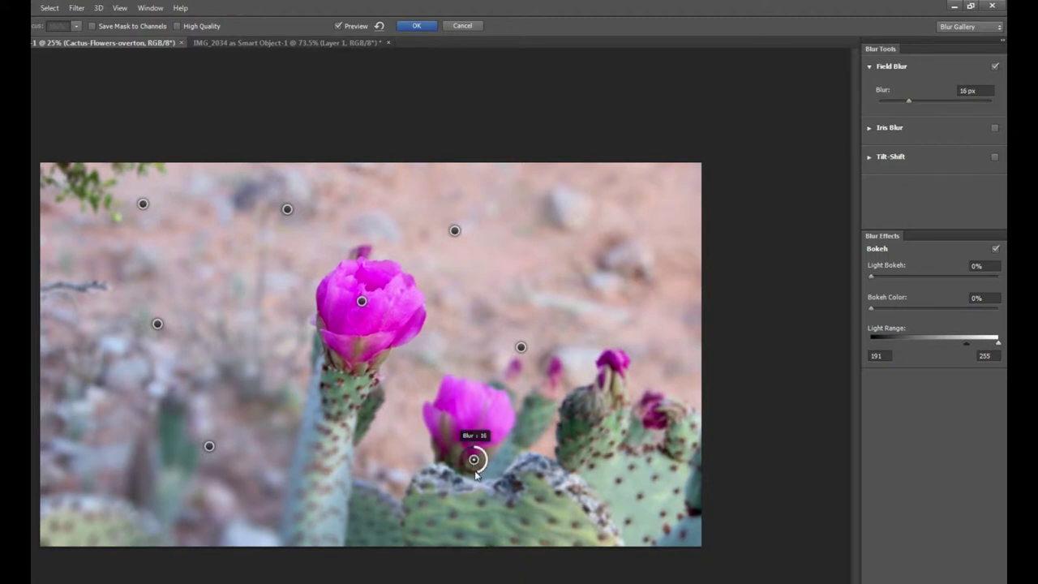
{"action": "left_click_drag", "start_coordinate": [522, 348], "coordinate": [600, 372]}
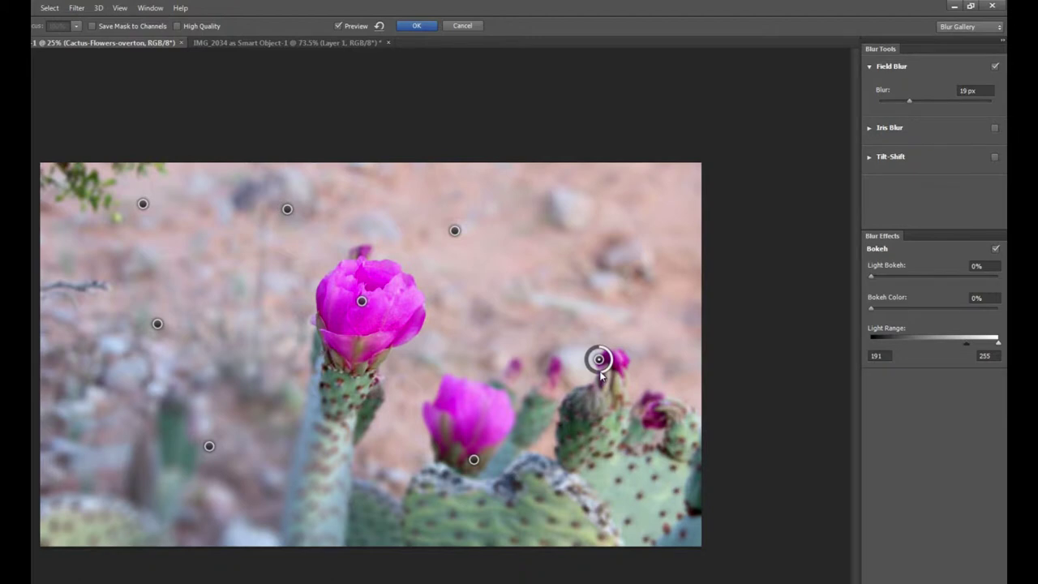
{"action": "left_click", "coordinate": [996, 66]}
Enable Iris Blur, fit its oval snugly around the central pink bloom, then switch it off.
{"action": "left_click", "coordinate": [996, 127]}
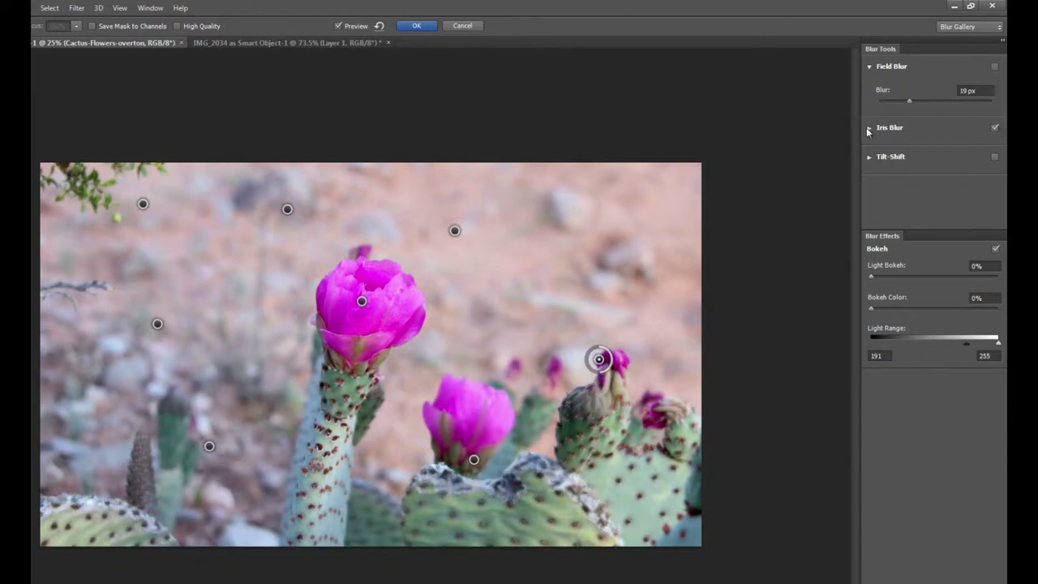
{"action": "left_click", "coordinate": [869, 130]}
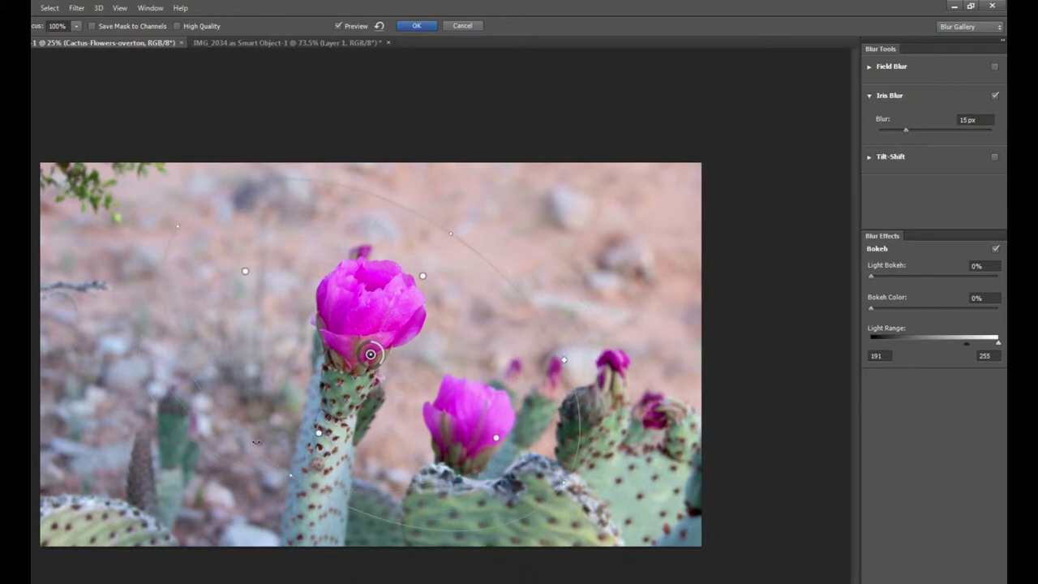
{"action": "left_click_drag", "start_coordinate": [580, 422], "coordinate": [198, 327]}
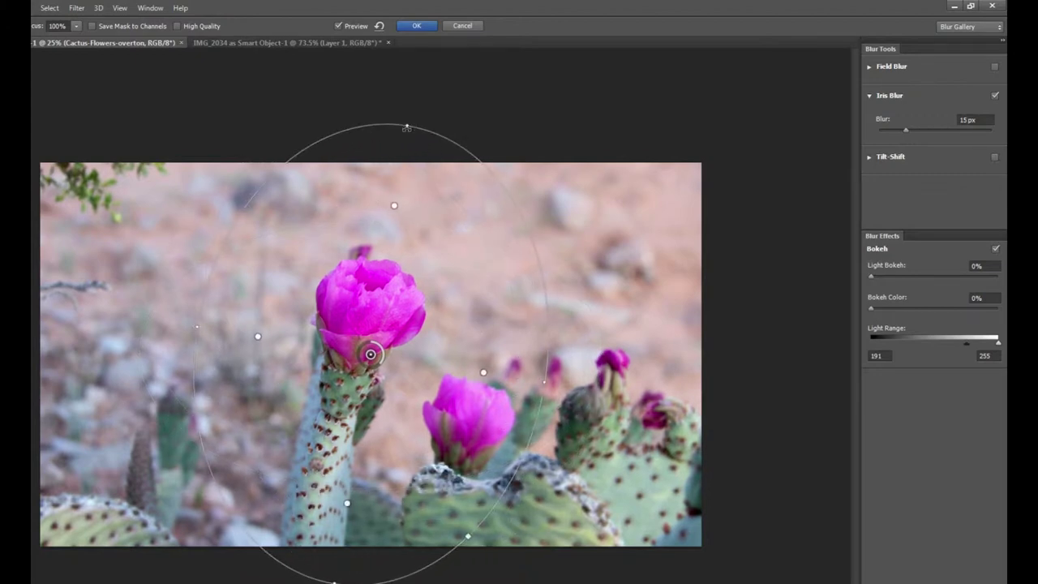
{"action": "left_click_drag", "start_coordinate": [408, 127], "coordinate": [381, 225]}
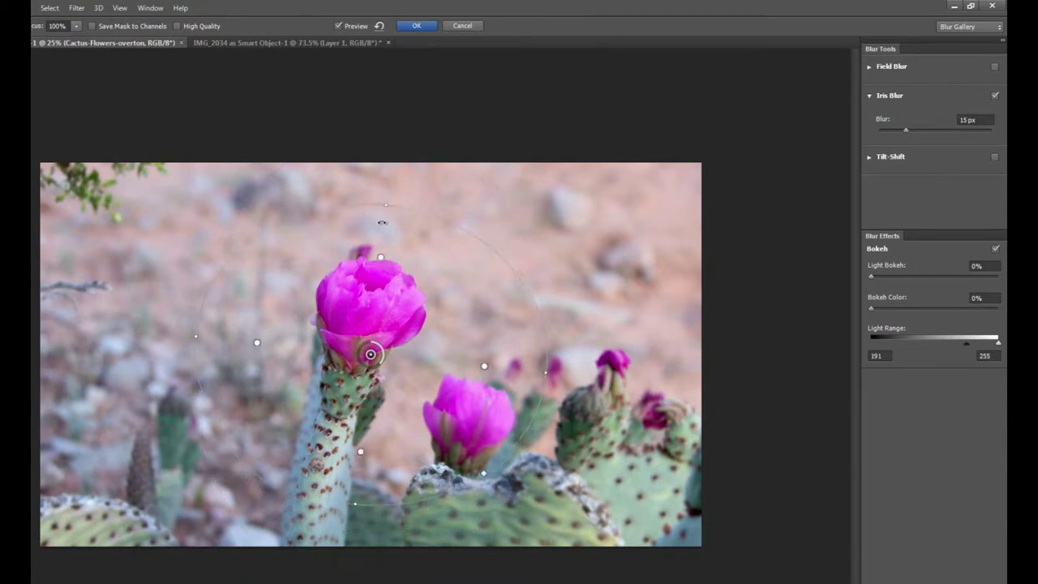
{"action": "left_click_drag", "start_coordinate": [524, 366], "coordinate": [419, 349]}
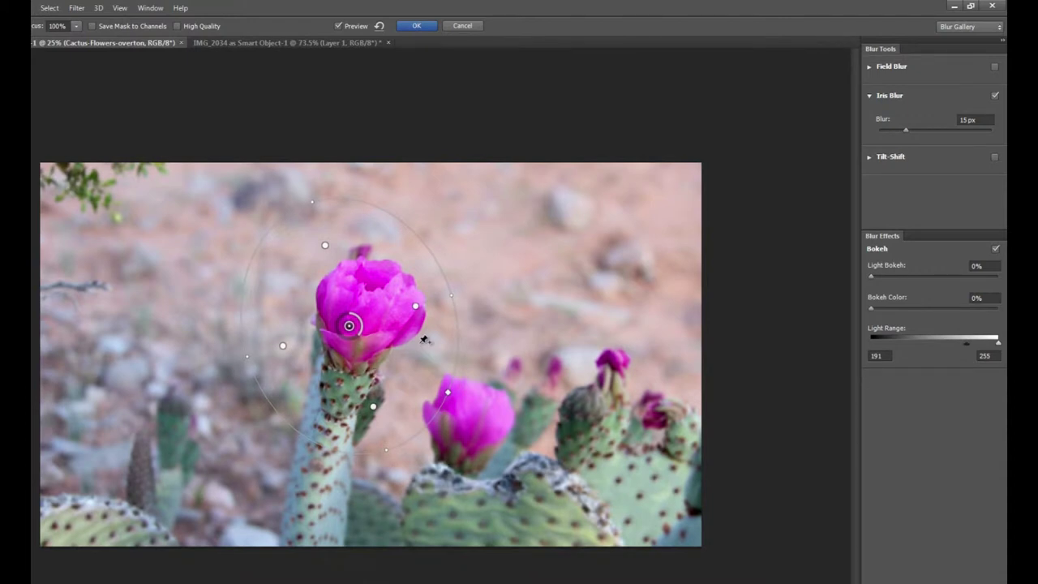
{"action": "left_click_drag", "start_coordinate": [419, 357], "coordinate": [438, 341]}
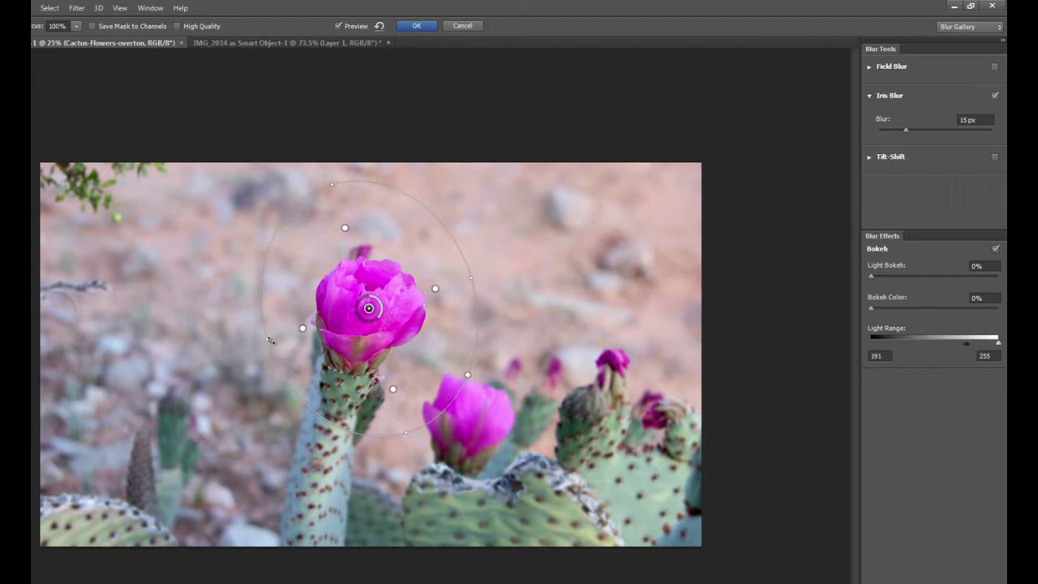
{"action": "left_click_drag", "start_coordinate": [268, 339], "coordinate": [264, 339]}
{"action": "left_click", "coordinate": [996, 96]}
Enable Tilt-Shift, move its sharp band onto the bloom, and set Blur to 30 px.
{"action": "left_click", "coordinate": [995, 158]}
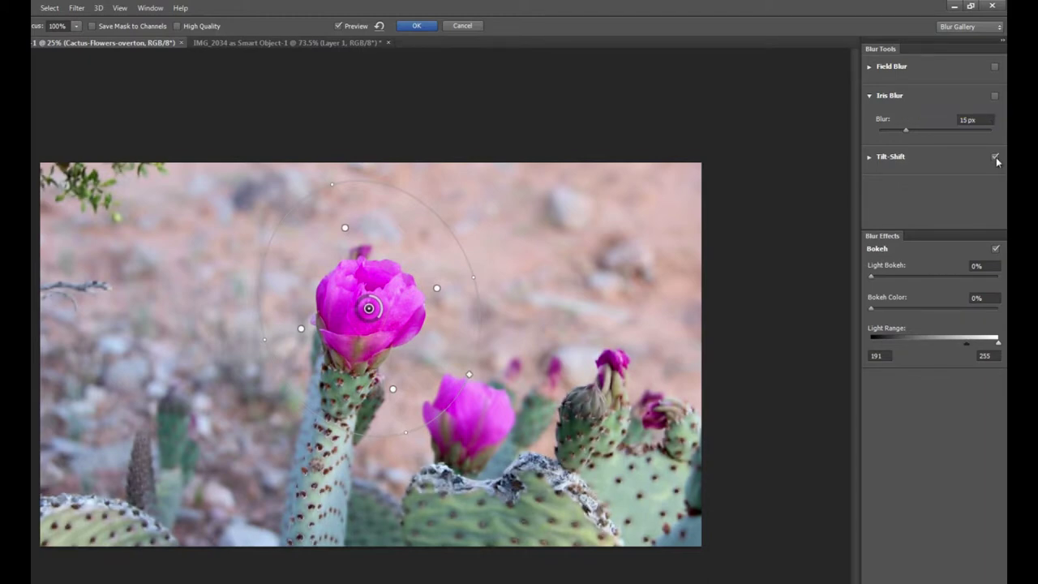
{"action": "left_click", "coordinate": [868, 96]}
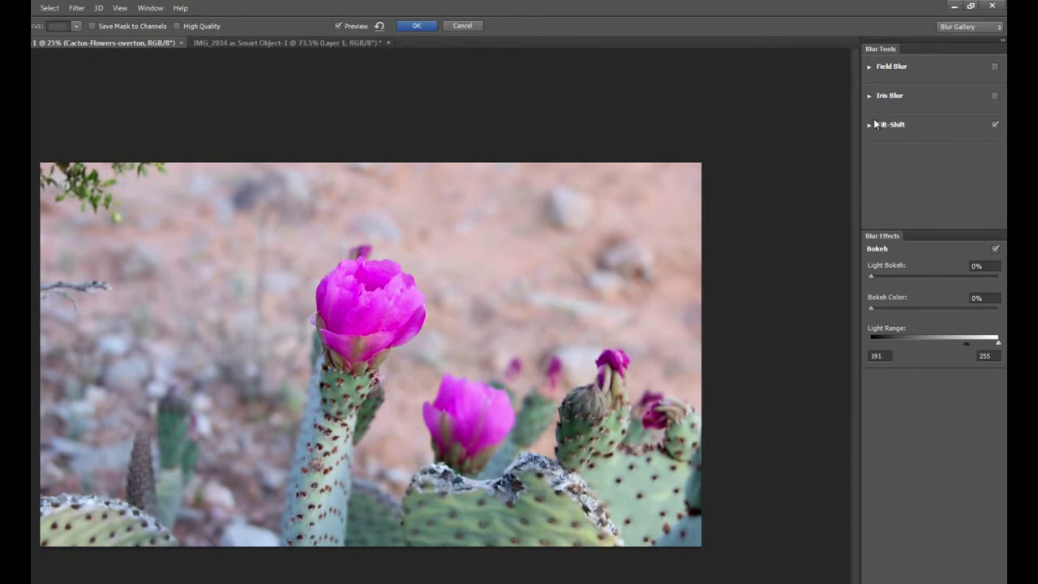
{"action": "left_click", "coordinate": [869, 125]}
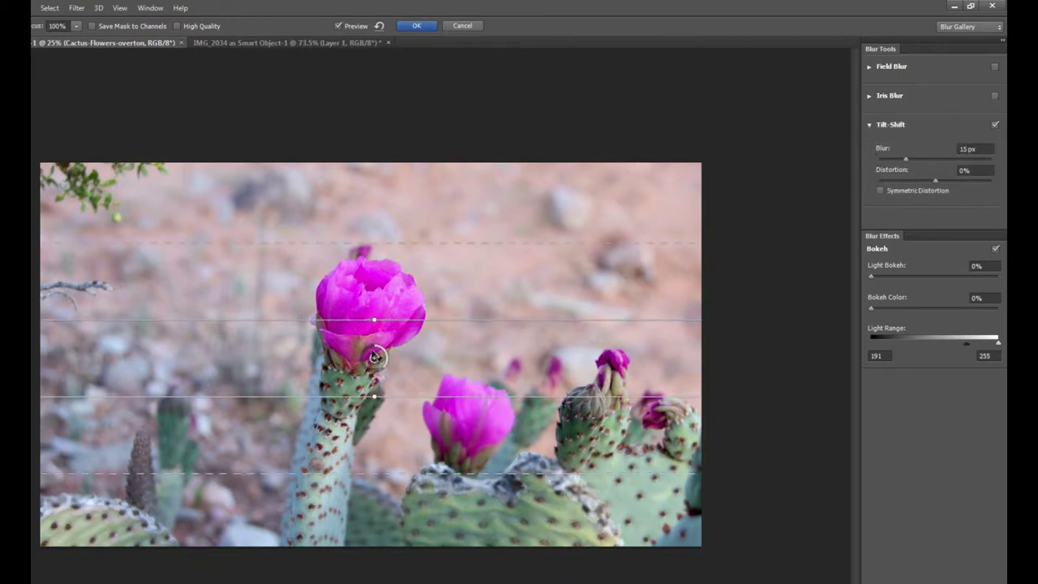
{"action": "left_click_drag", "start_coordinate": [374, 358], "coordinate": [375, 309]}
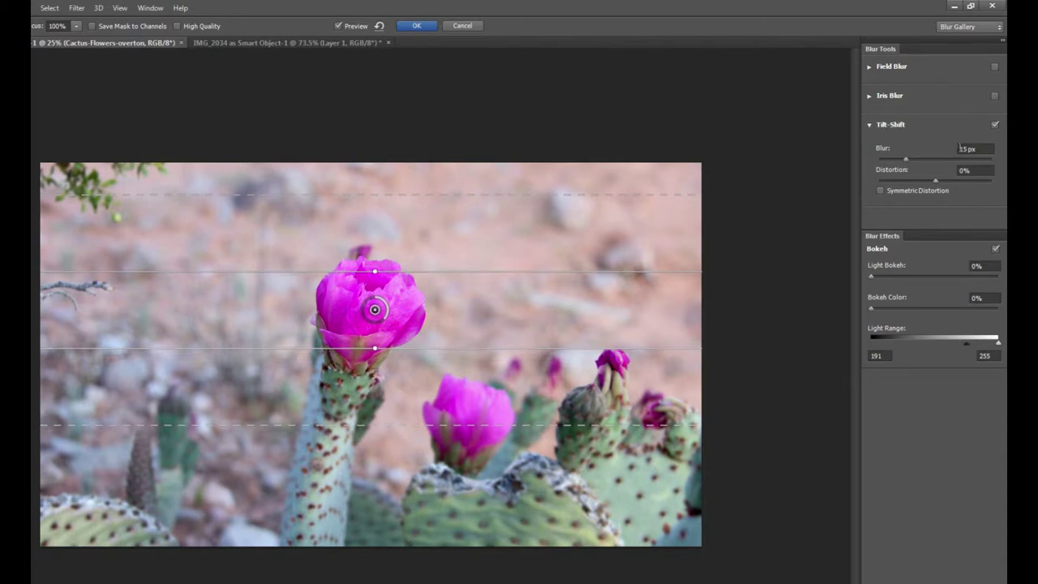
{"action": "mouse_move", "coordinate": [907, 160]}
{"action": "left_mouse_down"}
{"action": "mouse_move", "coordinate": [938, 159]}
{"action": "mouse_move", "coordinate": [920, 158]}
{"action": "left_mouse_up"}
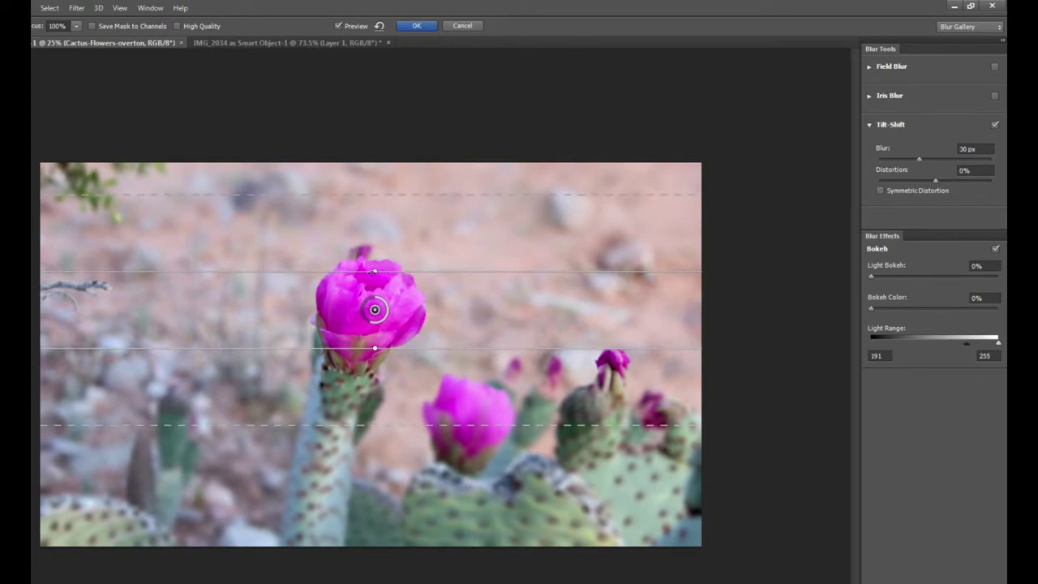
Angle the top focus line and shift the sharp band to frame the central bloom.
{"action": "left_click_drag", "start_coordinate": [375, 270], "coordinate": [374, 234]}
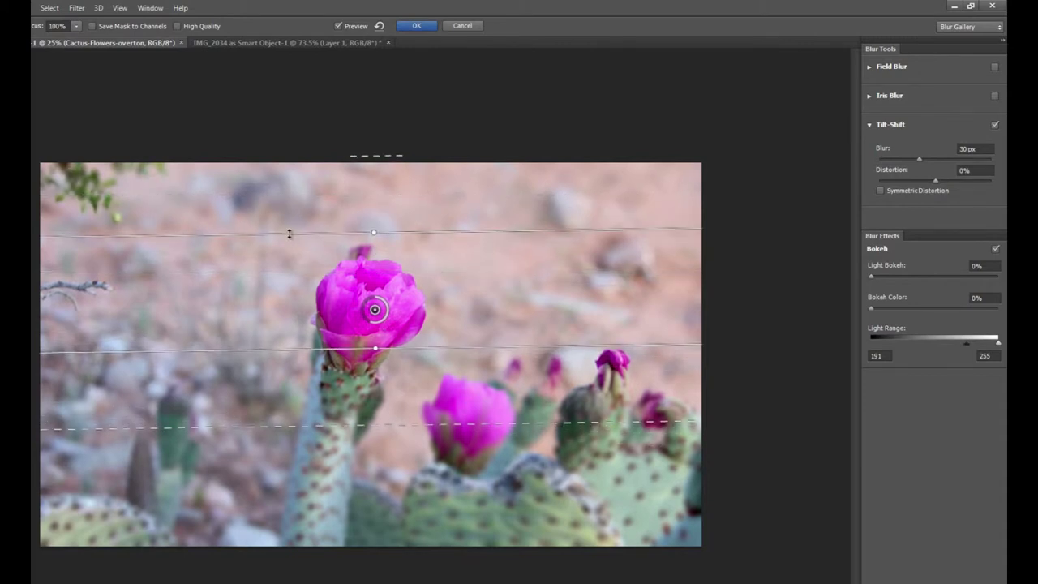
{"action": "left_click_drag", "start_coordinate": [289, 234], "coordinate": [262, 239]}
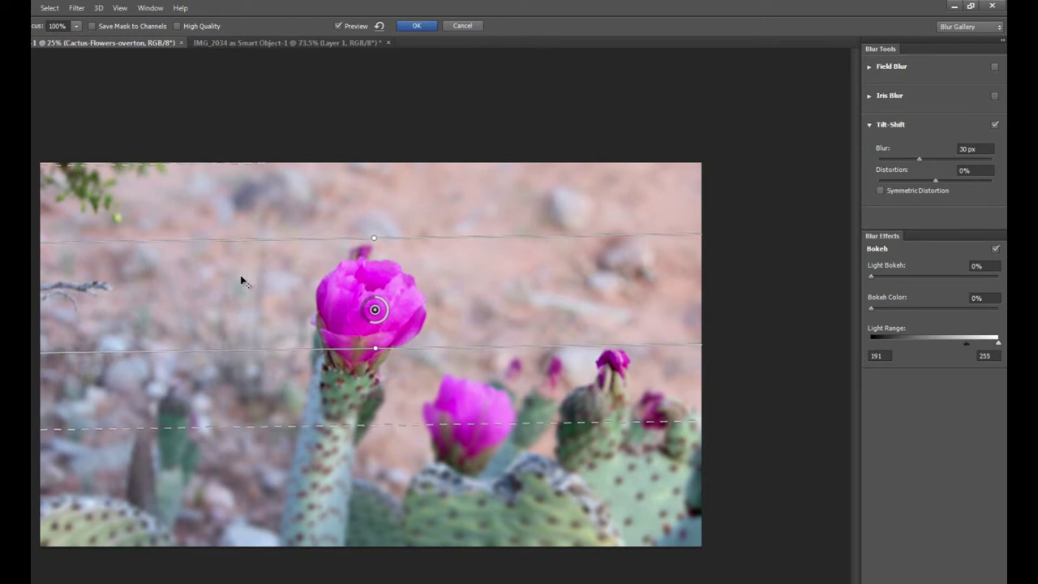
{"action": "left_click_drag", "start_coordinate": [242, 311], "coordinate": [245, 361]}
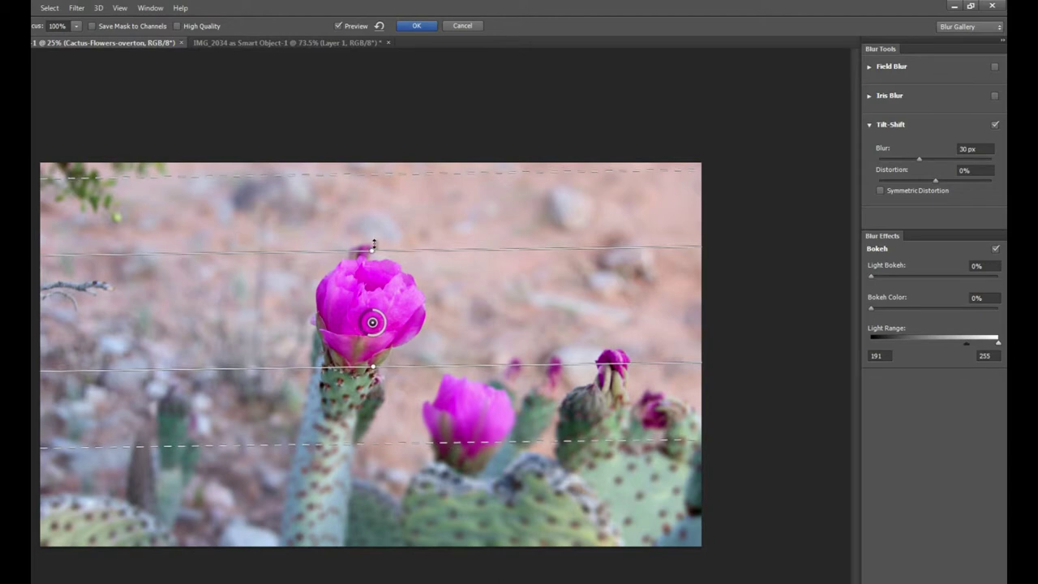
Rotate the tilt-shift band vertical through the bloom, adjust both fade zones, and make Distortion negative.
{"action": "left_click_drag", "start_coordinate": [374, 244], "coordinate": [296, 309]}
{"action": "left_click_drag", "start_coordinate": [412, 323], "coordinate": [435, 345]}
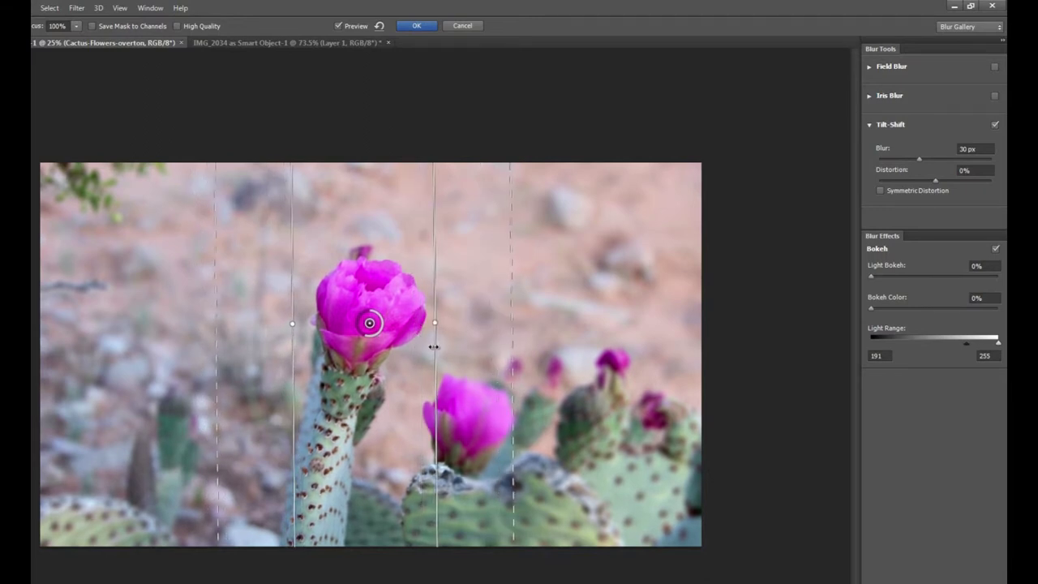
{"action": "left_click_drag", "start_coordinate": [511, 360], "coordinate": [550, 359]}
{"action": "left_click_drag", "start_coordinate": [215, 334], "coordinate": [146, 328]}
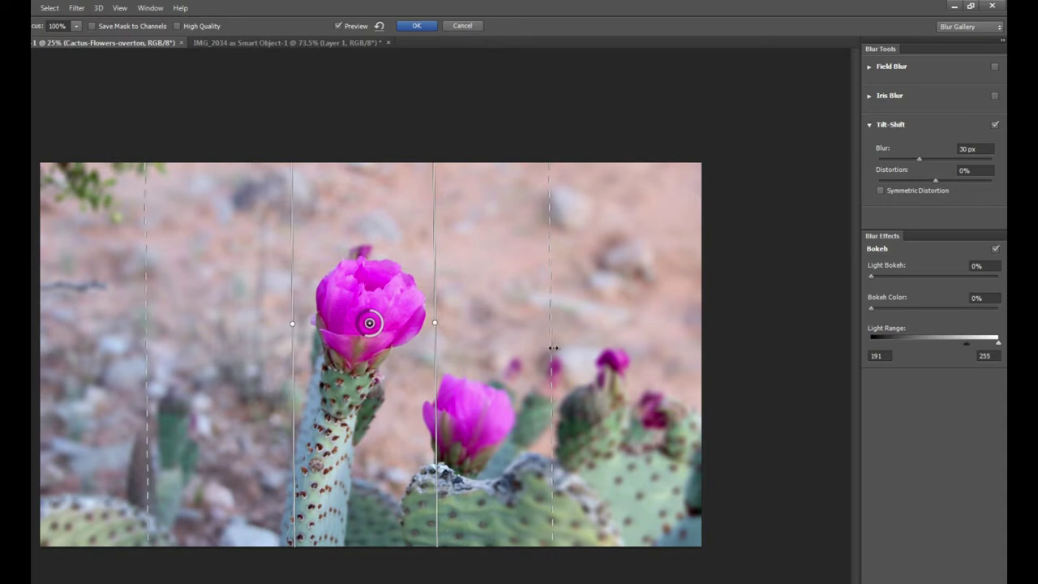
{"action": "left_click_drag", "start_coordinate": [552, 349], "coordinate": [465, 352]}
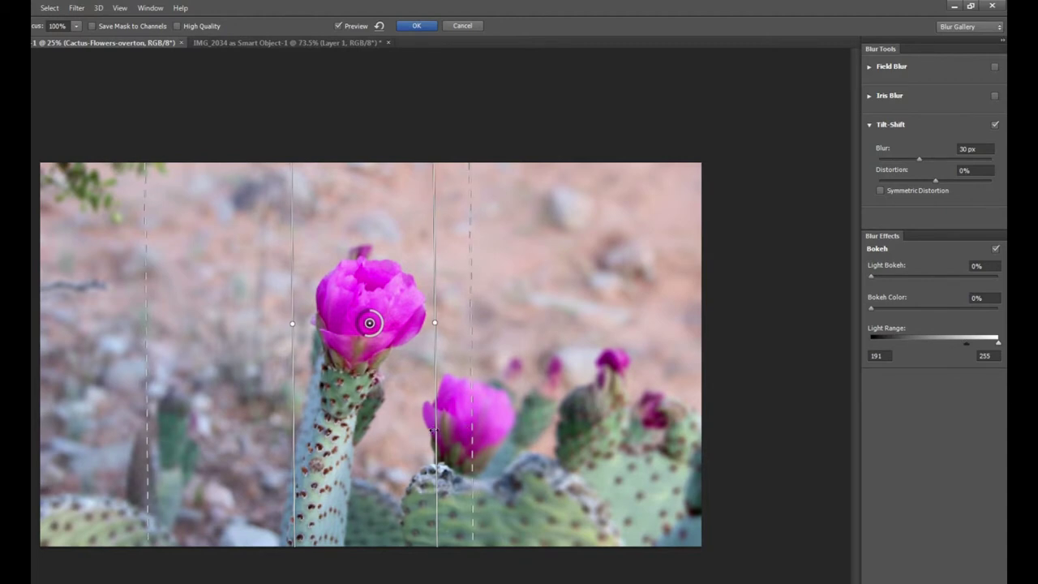
{"action": "left_click_drag", "start_coordinate": [441, 431], "coordinate": [434, 430]}
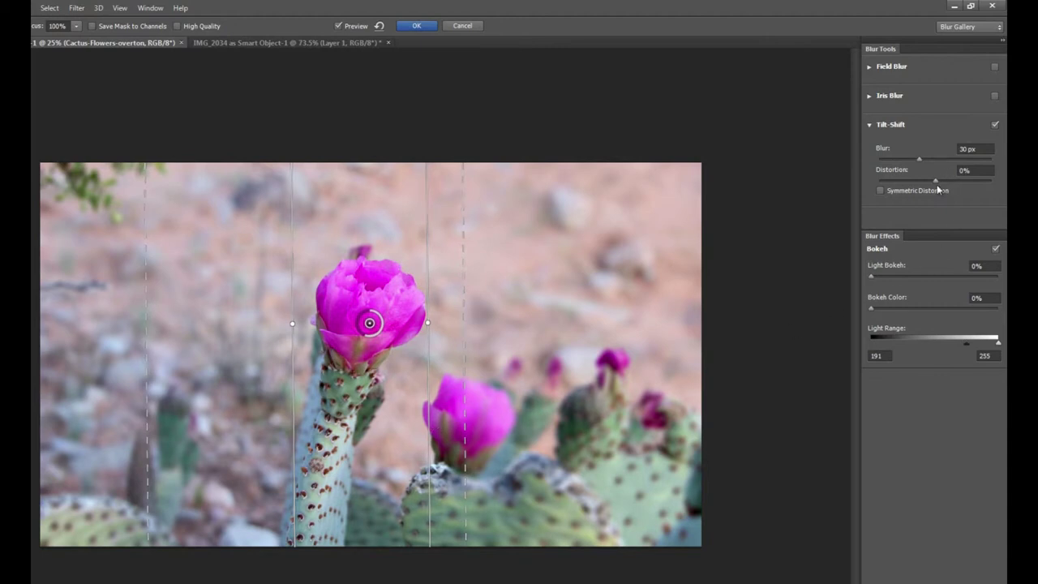
{"action": "left_click_drag", "start_coordinate": [936, 180], "coordinate": [902, 180]}
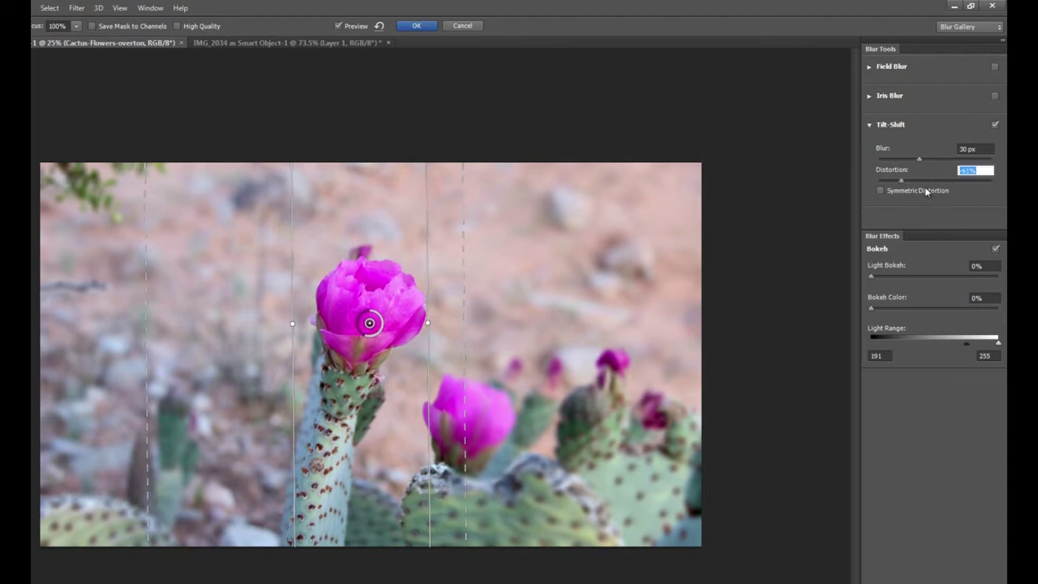
Fine-tune the Tilt-Shift Distortion slider to exactly -38%, keeping Blur at 30 px.
{"action": "left_click", "coordinate": [920, 182]}
{"action": "left_click_drag", "start_coordinate": [885, 187], "coordinate": [899, 189]}
{"action": "left_click_drag", "start_coordinate": [897, 187], "coordinate": [920, 186]}
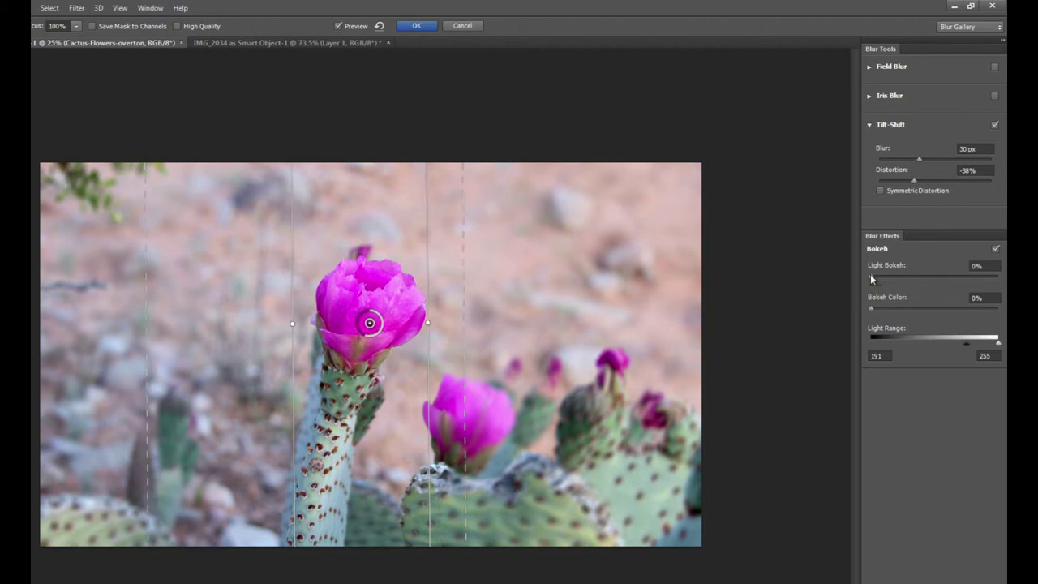
Try adding Light Bokeh highlights, then return Light Bokeh to 0%.
{"action": "left_click_drag", "start_coordinate": [871, 276], "coordinate": [904, 288]}
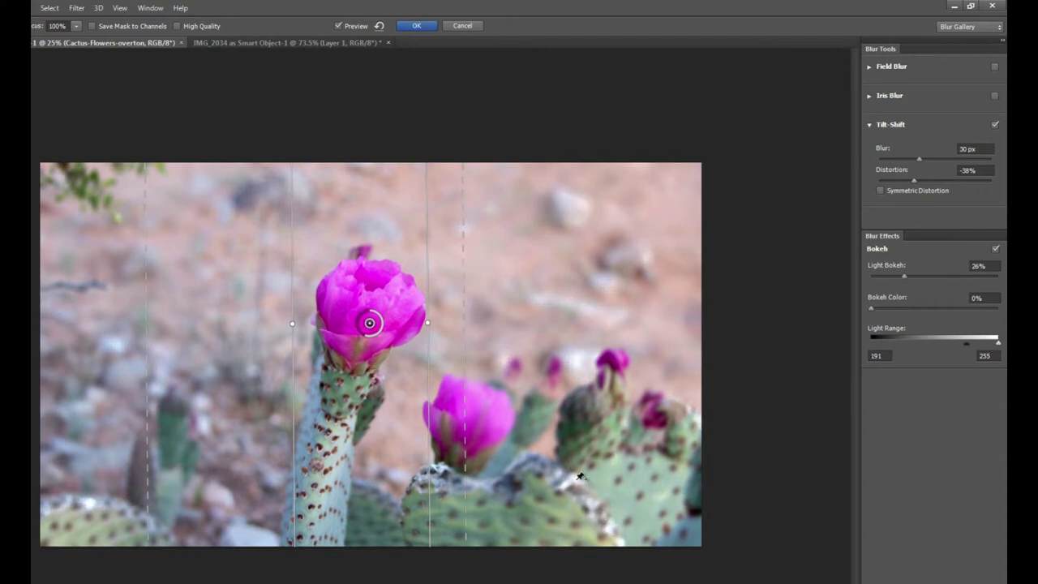
{"action": "mouse_move", "coordinate": [906, 276]}
{"action": "left_mouse_down"}
{"action": "mouse_move", "coordinate": [936, 284]}
{"action": "mouse_move", "coordinate": [923, 287]}
{"action": "left_mouse_up"}
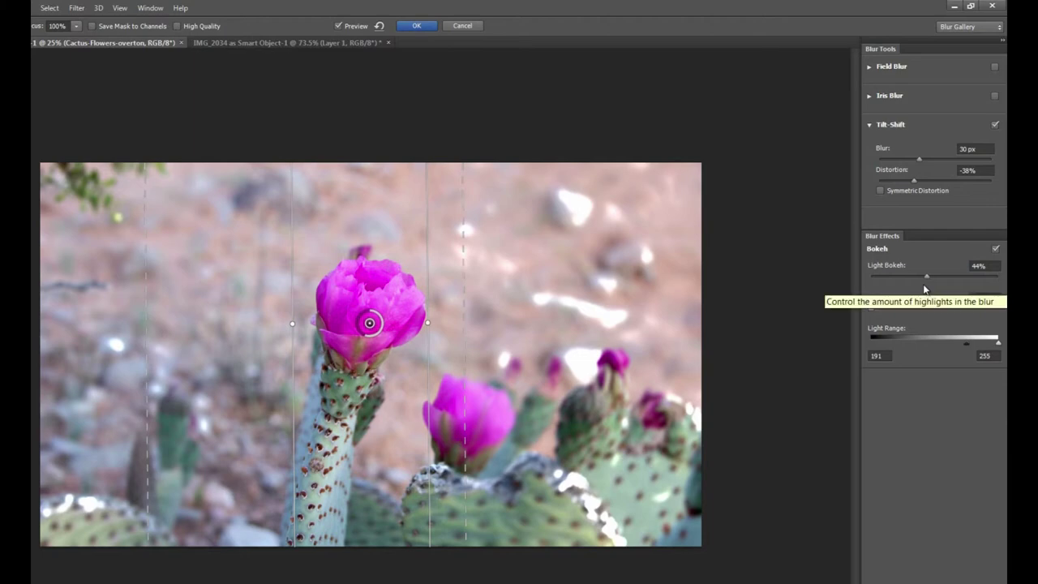
{"action": "left_click_drag", "start_coordinate": [929, 276], "coordinate": [876, 310]}
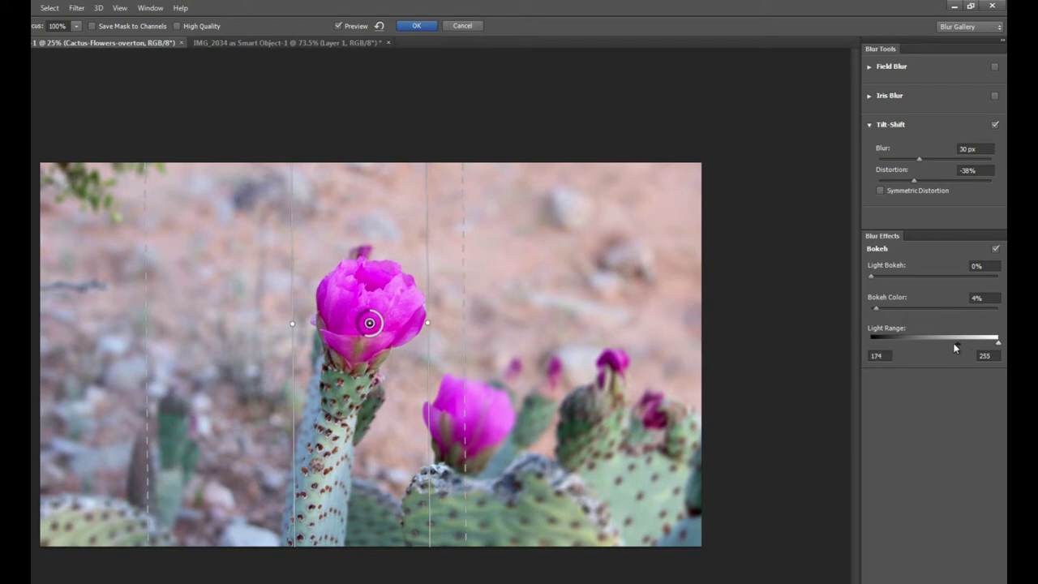
Set the bokeh Light Range to 114–188 and apply the Blur Gallery as a smart filter.
{"action": "left_click_drag", "start_coordinate": [964, 343], "coordinate": [929, 344]}
{"action": "left_click_drag", "start_coordinate": [999, 342], "coordinate": [964, 343]}
{"action": "left_click_drag", "start_coordinate": [894, 342], "coordinate": [927, 345]}
{"action": "left_click", "coordinate": [415, 25]}
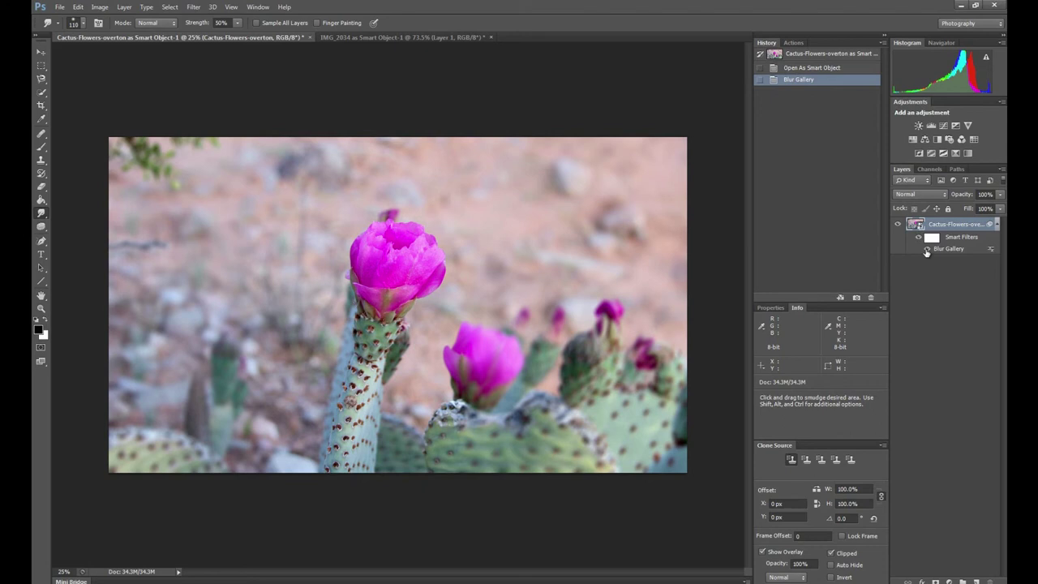
Hide the Blur Gallery smart filter to compare the photo without the blur.
{"action": "left_click", "coordinate": [926, 249]}
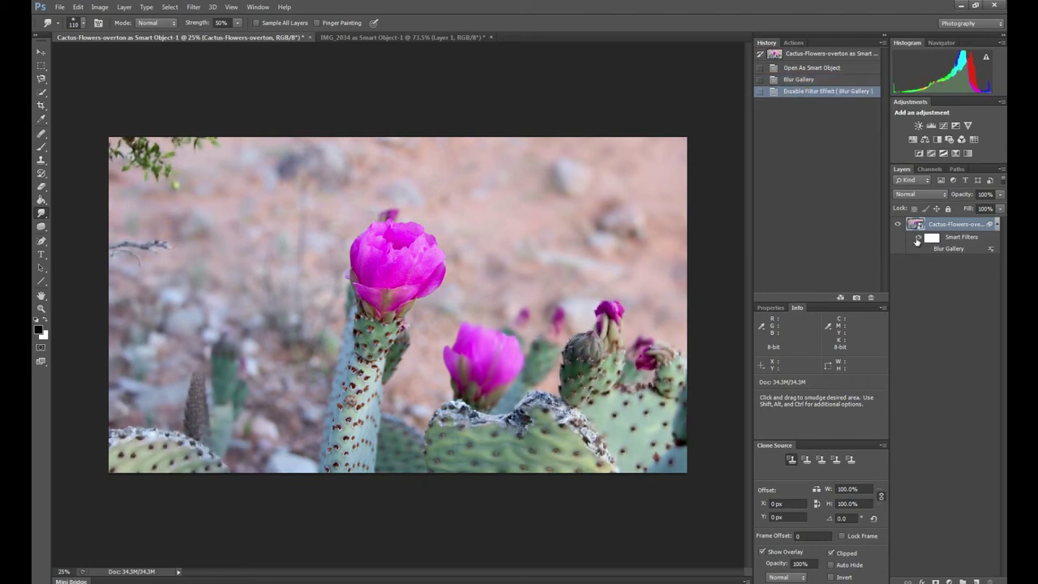
Toggle all smart filters off and back on, then reopen Blur Gallery and reapply it with the same settings.
{"action": "left_click", "coordinate": [917, 239]}
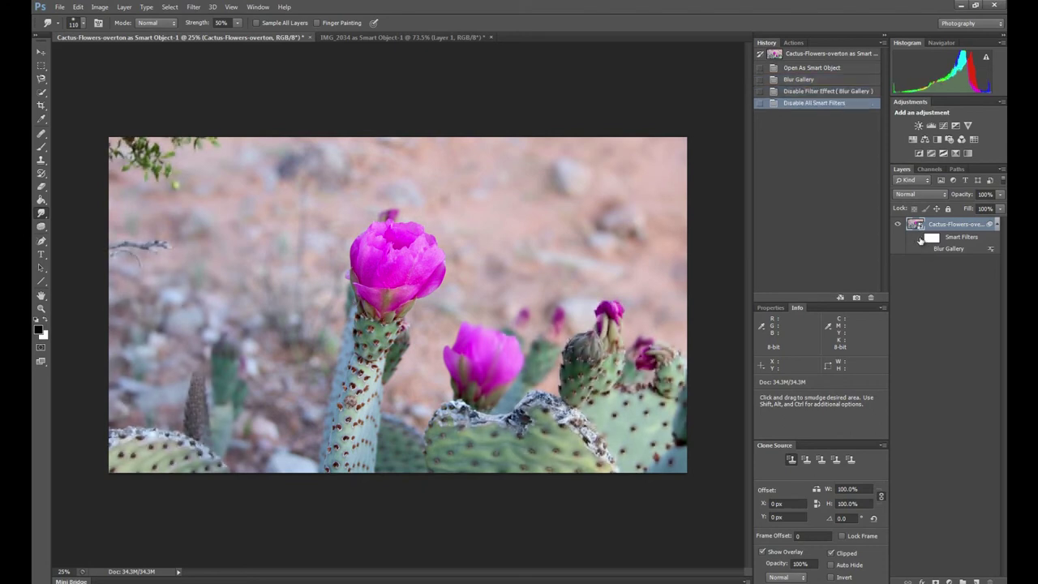
{"action": "key", "text": "ctrl+z"}
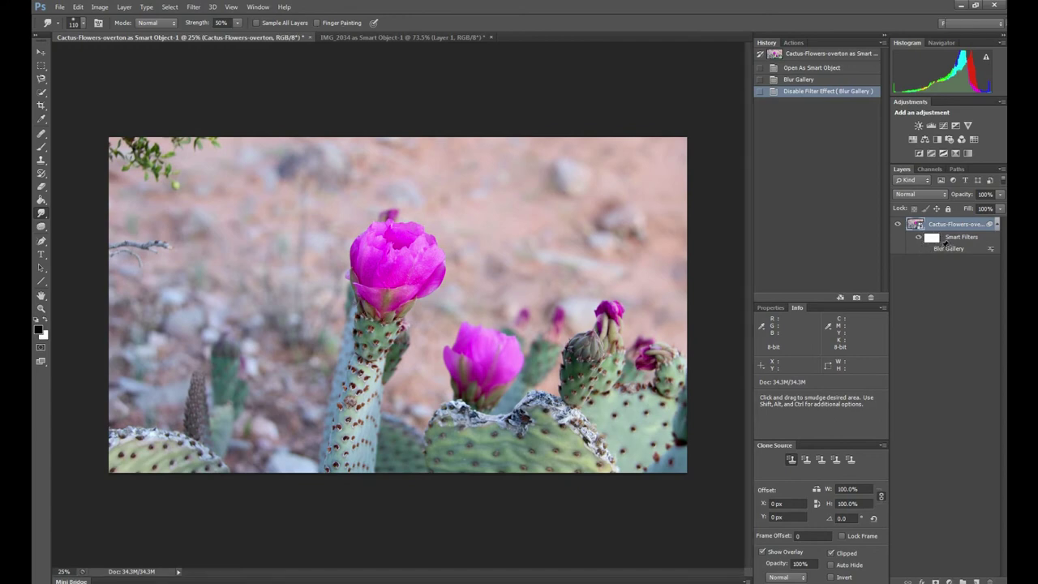
{"action": "double_click", "coordinate": [945, 248]}
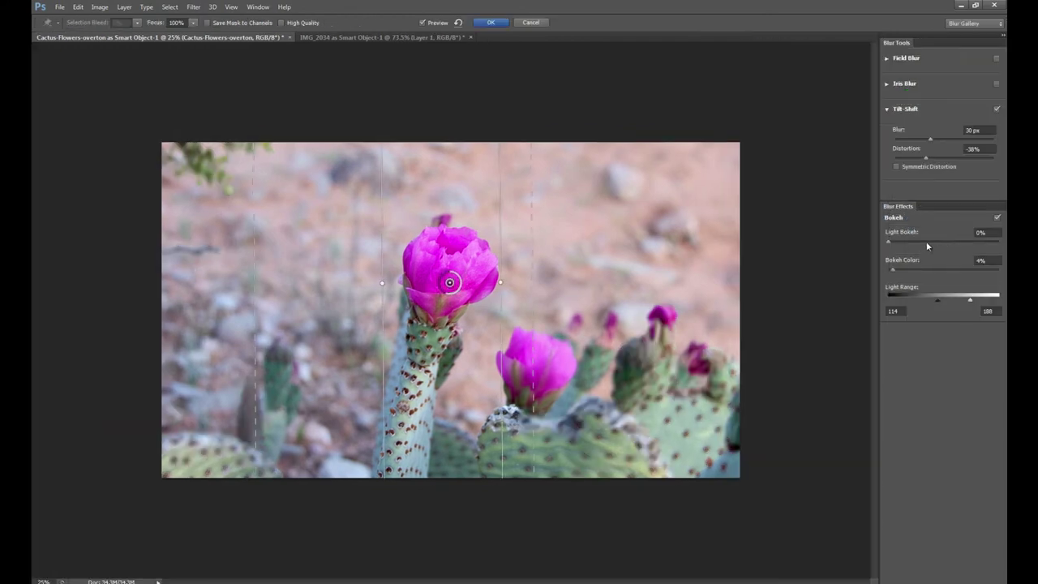
{"action": "left_click", "coordinate": [491, 23]}
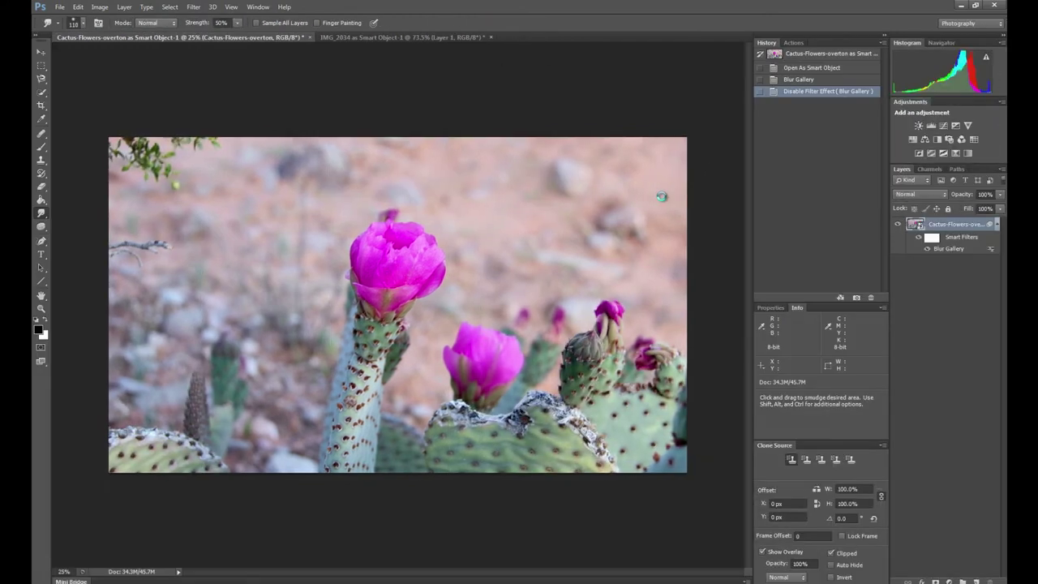